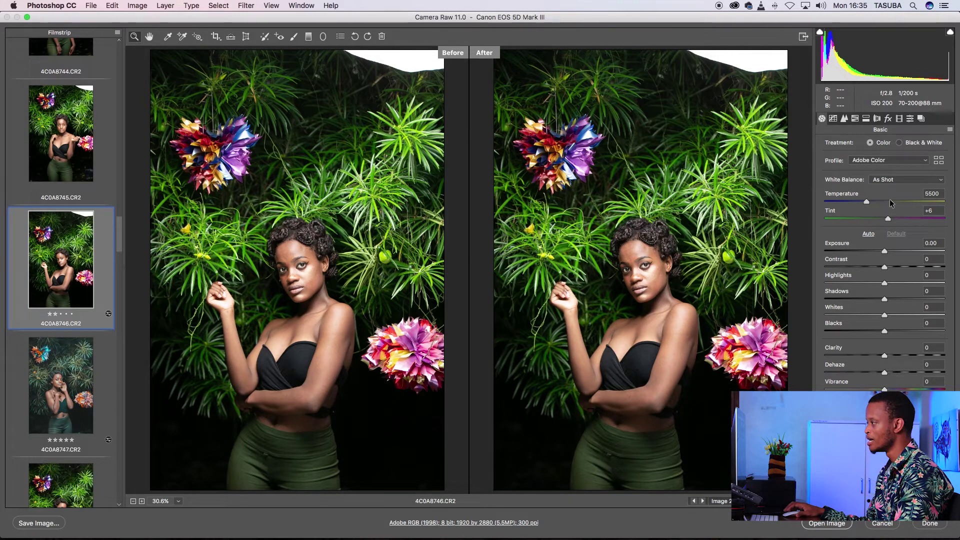
Cool the white balance to a custom temperature of 4800
{"action": "left_click_drag", "start_coordinate": [868, 205], "coordinate": [866, 204]}
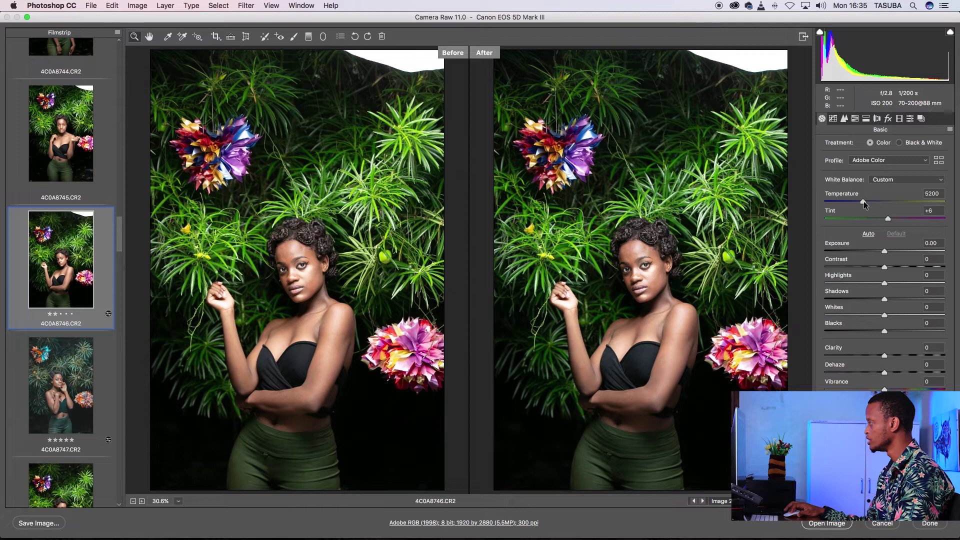
{"action": "left_click_drag", "start_coordinate": [865, 202], "coordinate": [859, 202]}
{"action": "left_click", "coordinate": [859, 202]}
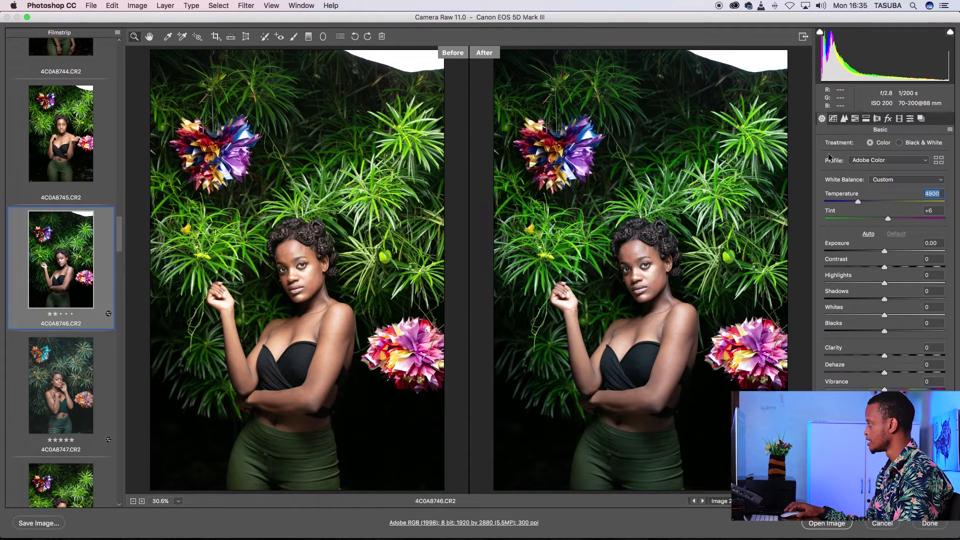
Switch the colour profile to Adobe Landscape
{"action": "left_click", "coordinate": [925, 160]}
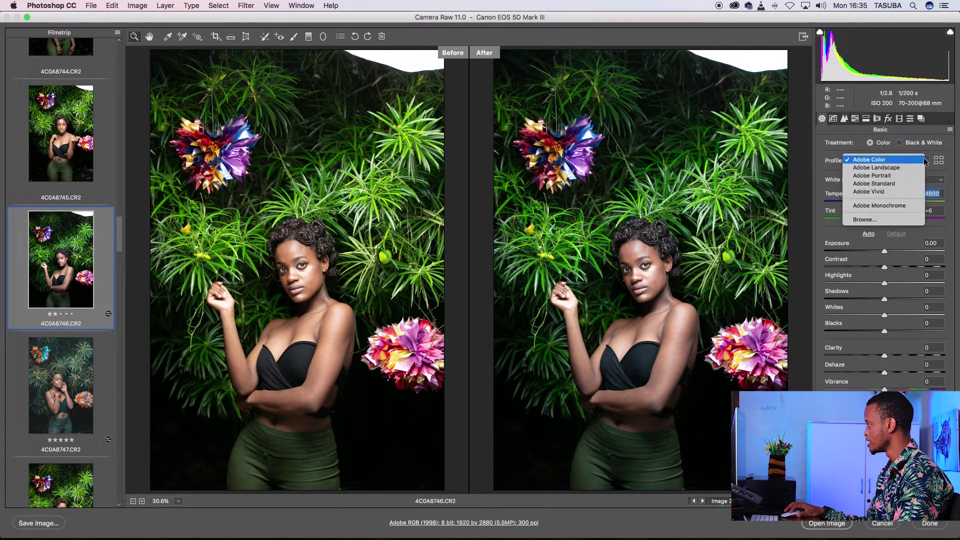
{"action": "left_click", "coordinate": [896, 168]}
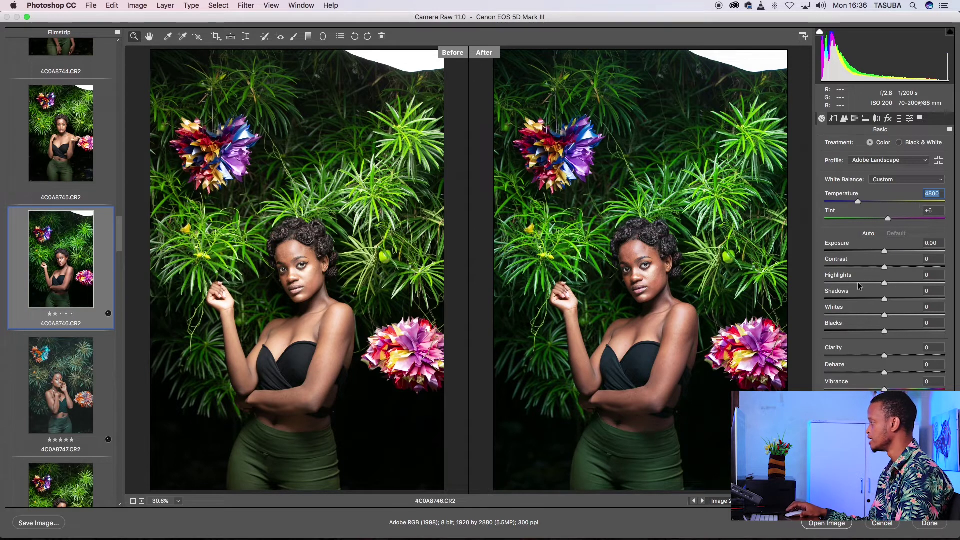
Set Highlights -41, Shadows +38, Whites -17, Blacks -16, Contrast +11 and Vibrance +25
{"action": "mouse_move", "coordinate": [847, 283]}
{"action": "left_mouse_down"}
{"action": "mouse_move", "coordinate": [879, 288]}
{"action": "mouse_move", "coordinate": [860, 284]}
{"action": "mouse_move", "coordinate": [875, 316]}
{"action": "left_mouse_up"}
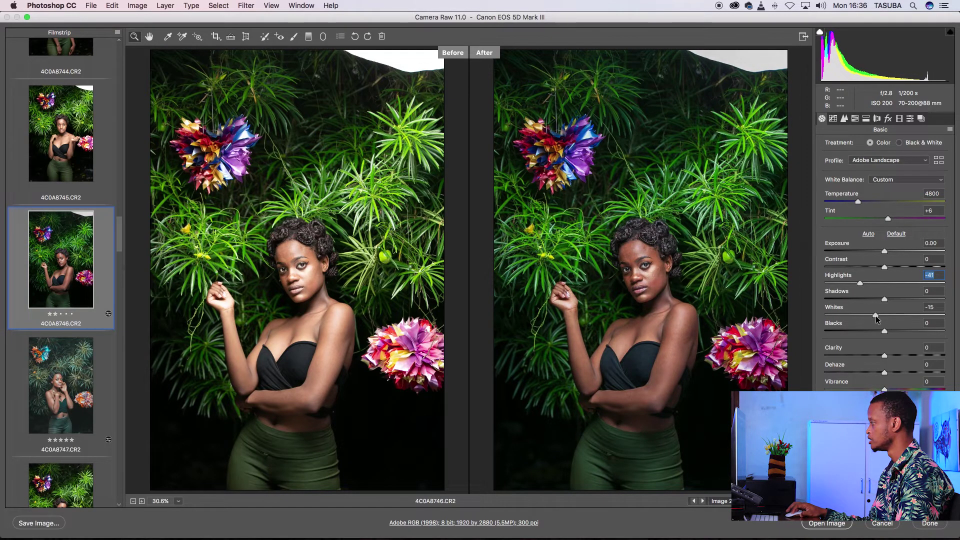
{"action": "left_click", "coordinate": [875, 316]}
{"action": "mouse_move", "coordinate": [885, 300]}
{"action": "left_mouse_down"}
{"action": "mouse_move", "coordinate": [911, 302]}
{"action": "mouse_move", "coordinate": [896, 332]}
{"action": "mouse_move", "coordinate": [875, 333]}
{"action": "left_mouse_up"}
{"action": "left_click", "coordinate": [905, 301]}
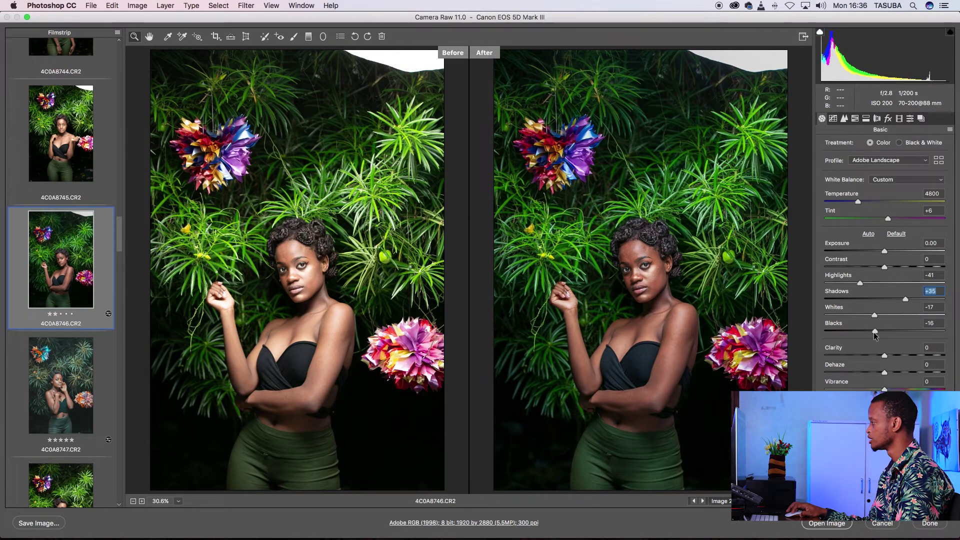
{"action": "left_click_drag", "start_coordinate": [884, 268], "coordinate": [895, 268]}
{"action": "left_click_drag", "start_coordinate": [906, 299], "coordinate": [893, 268]}
{"action": "left_click", "coordinate": [893, 266]}
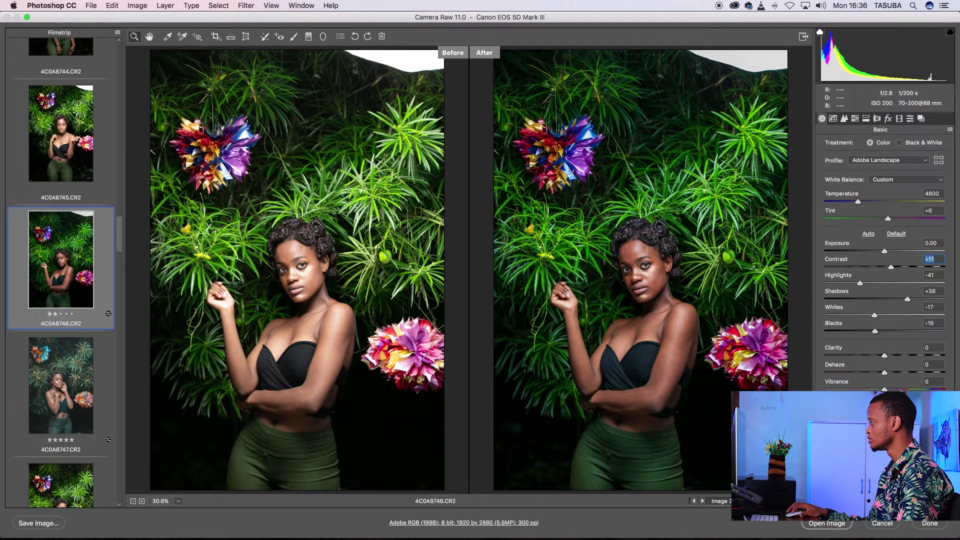
{"action": "mouse_move", "coordinate": [885, 389]}
{"action": "left_mouse_down"}
{"action": "mouse_move", "coordinate": [907, 389]}
{"action": "mouse_move", "coordinate": [898, 389]}
{"action": "left_mouse_up"}
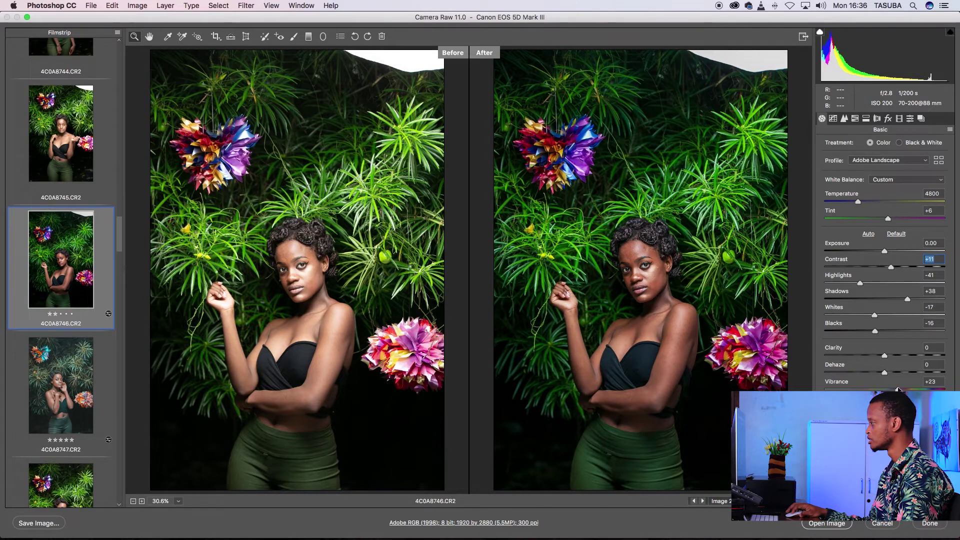
{"action": "left_click", "coordinate": [900, 390]}
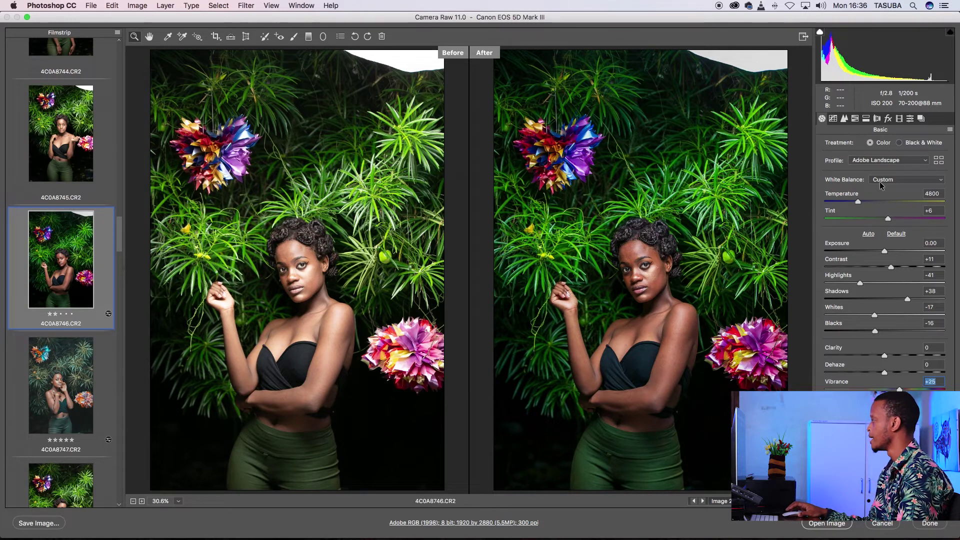
{"action": "left_click", "coordinate": [834, 119]}
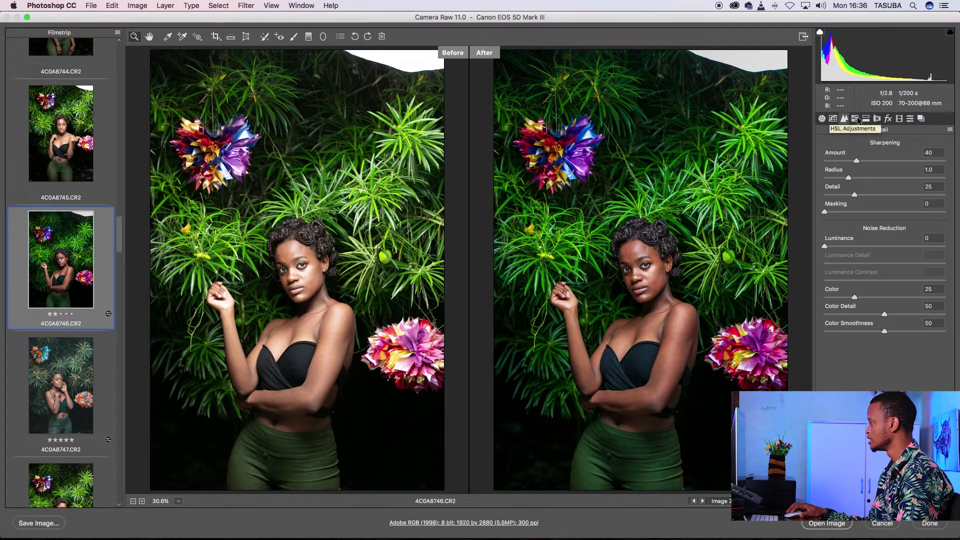
In HSL Saturation, set Greens to -72 and leave Yellows at 0
{"action": "left_click", "coordinate": [856, 119]}
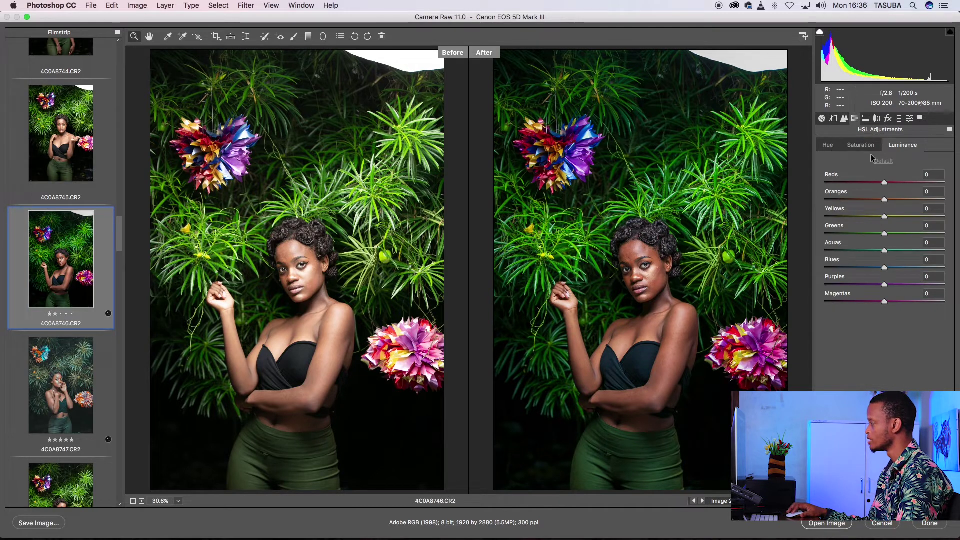
{"action": "left_click", "coordinate": [830, 146]}
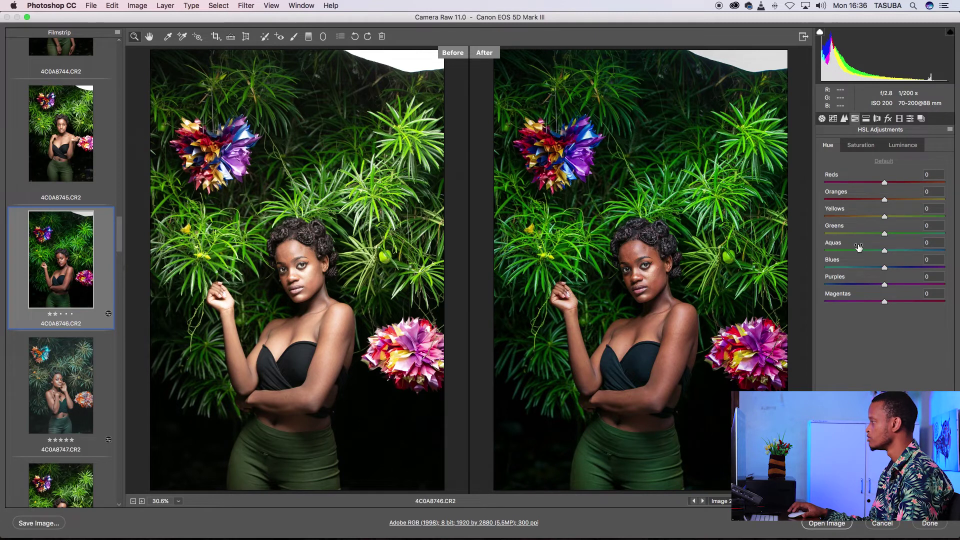
{"action": "left_click", "coordinate": [861, 144]}
{"action": "left_click", "coordinate": [842, 234]}
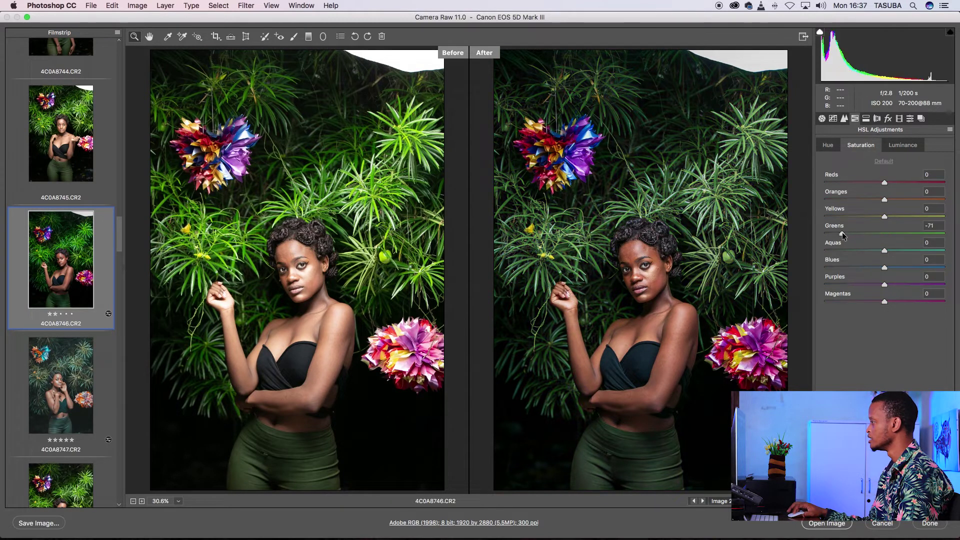
{"action": "left_click_drag", "start_coordinate": [841, 232], "coordinate": [842, 232]}
{"action": "left_click", "coordinate": [850, 216]}
{"action": "mouse_move", "coordinate": [848, 215]}
{"action": "left_mouse_down"}
{"action": "mouse_move", "coordinate": [915, 216]}
{"action": "mouse_move", "coordinate": [819, 214]}
{"action": "mouse_move", "coordinate": [884, 219]}
{"action": "left_mouse_up"}
{"action": "double_click", "coordinate": [884, 219]}
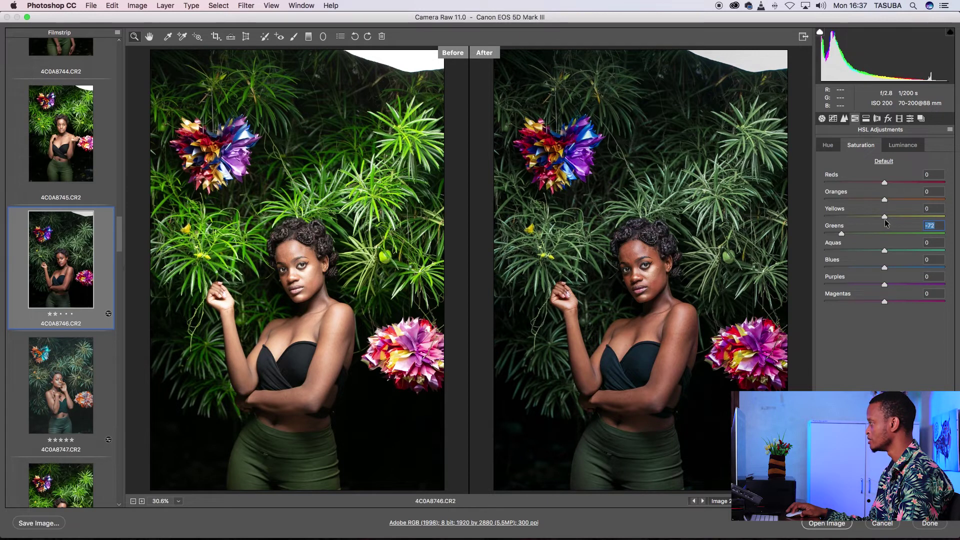
In HSL Luminance, darken Greens to -64
{"action": "left_click", "coordinate": [906, 145]}
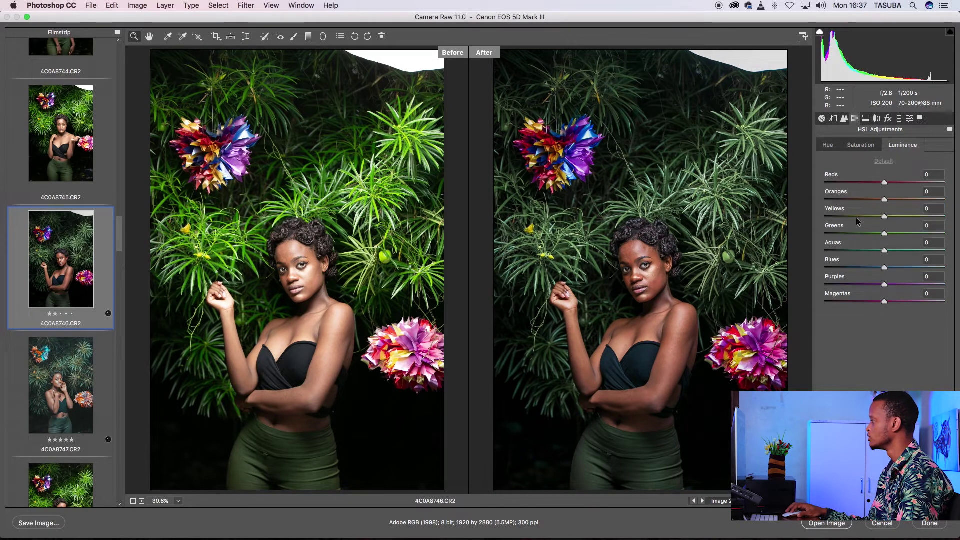
{"action": "left_click", "coordinate": [849, 234]}
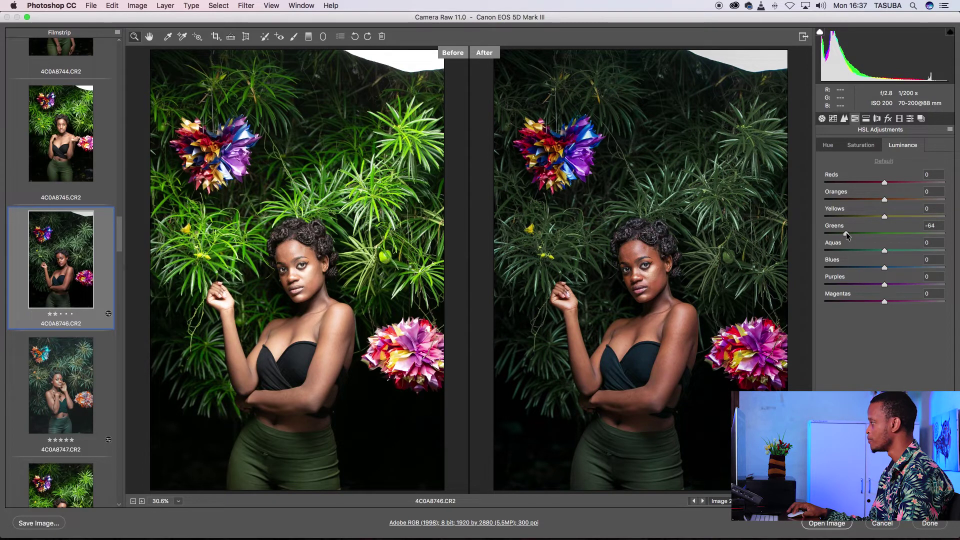
{"action": "left_click", "coordinate": [829, 144]}
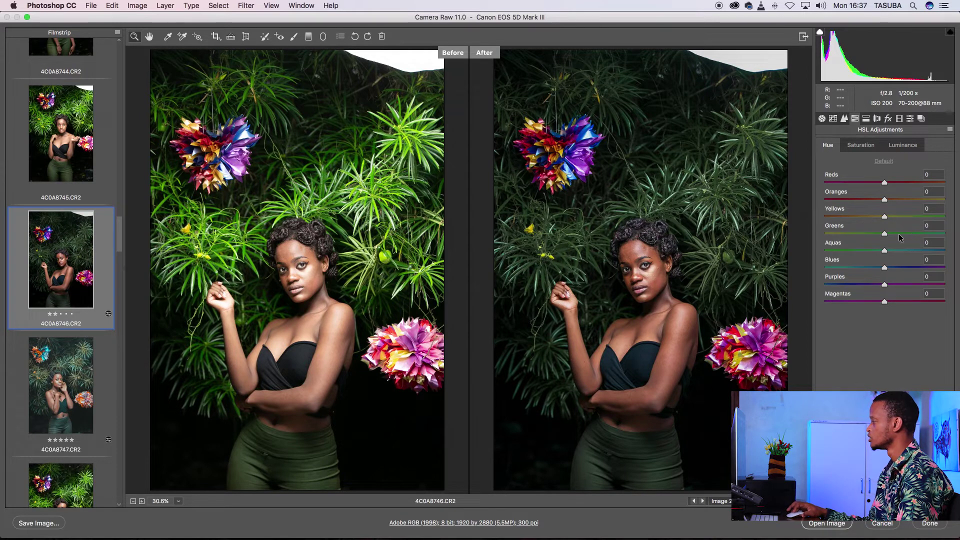
Shift the HSL hue of Greens to +100 and Yellows to -100
{"action": "mouse_move", "coordinate": [856, 235]}
{"action": "left_mouse_down"}
{"action": "mouse_move", "coordinate": [826, 236]}
{"action": "mouse_move", "coordinate": [945, 232]}
{"action": "left_mouse_up"}
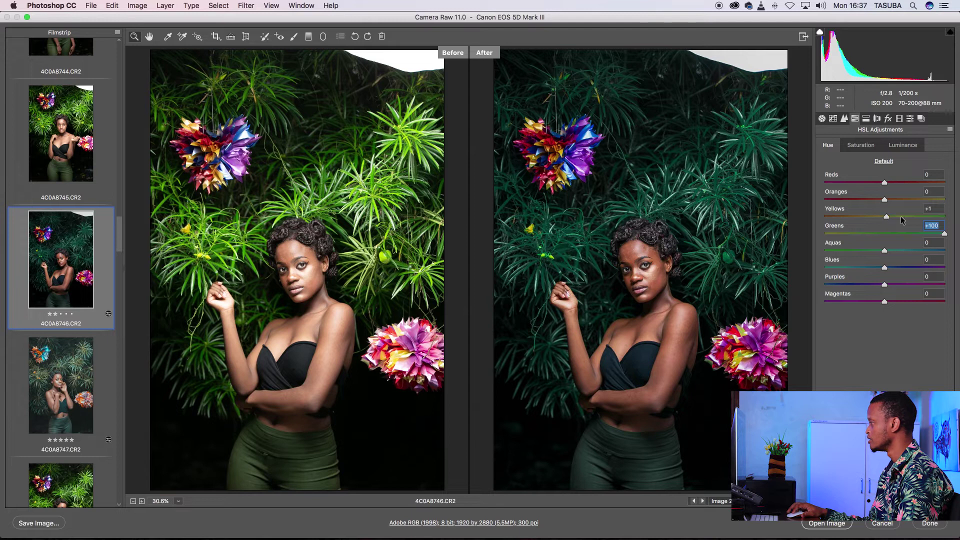
{"action": "left_click_drag", "start_coordinate": [884, 216], "coordinate": [802, 215]}
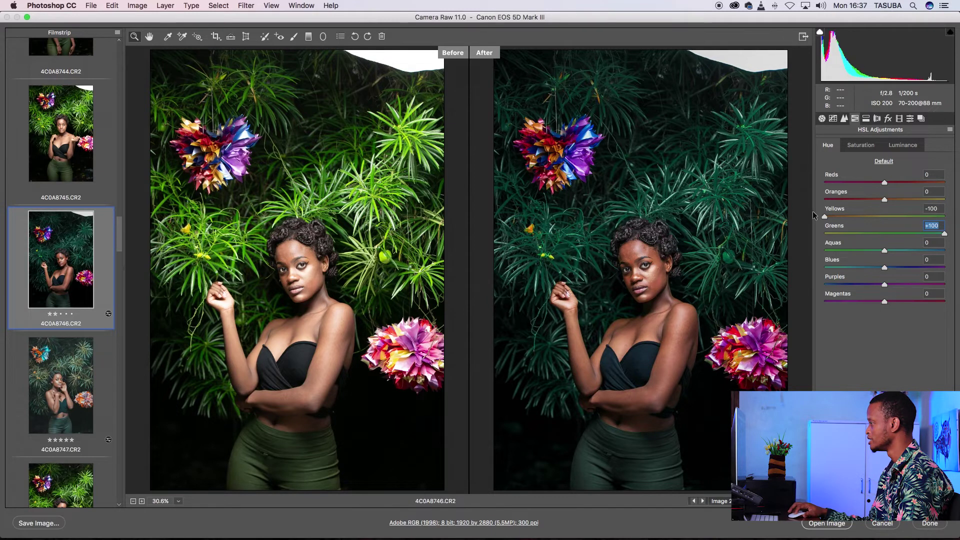
{"action": "left_click_drag", "start_coordinate": [825, 215], "coordinate": [848, 217]}
{"action": "left_click", "coordinate": [826, 216]}
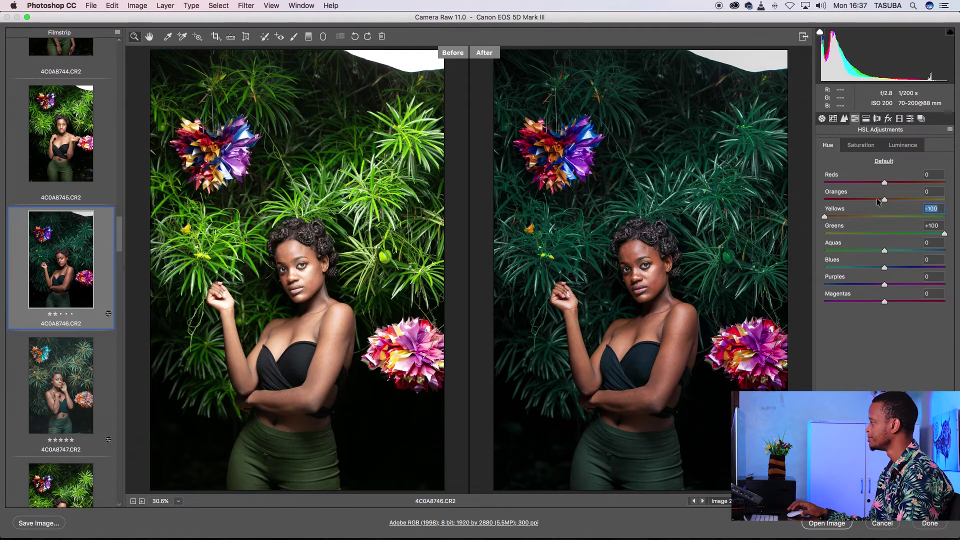
Lower the Greens saturation further to -84
{"action": "left_click", "coordinate": [868, 146]}
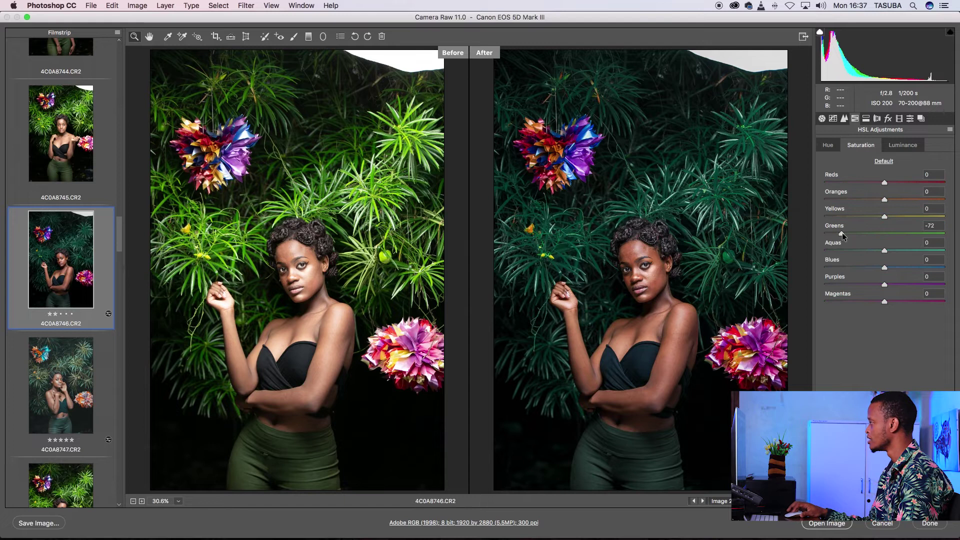
{"action": "left_click_drag", "start_coordinate": [842, 234], "coordinate": [834, 235]}
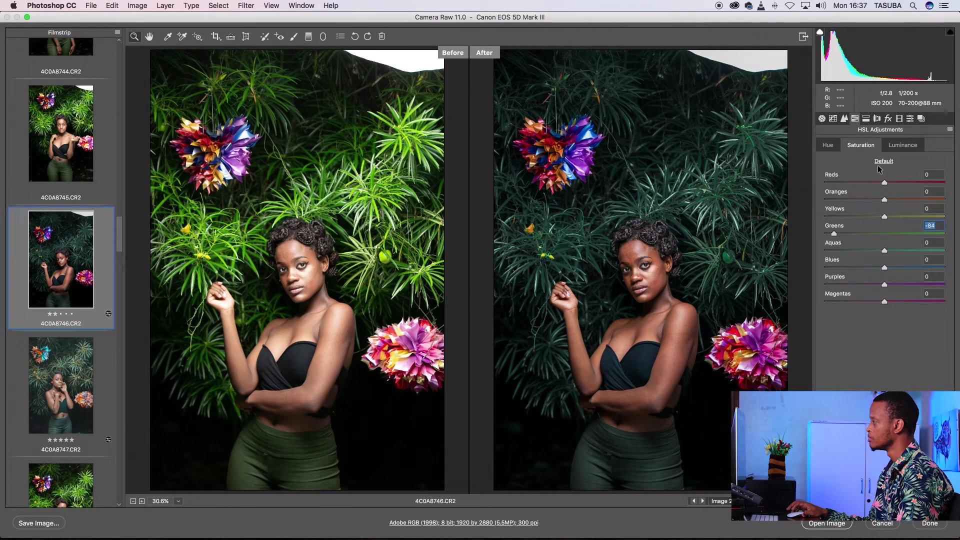
{"action": "left_click", "coordinate": [899, 148]}
{"action": "left_click", "coordinate": [867, 120]}
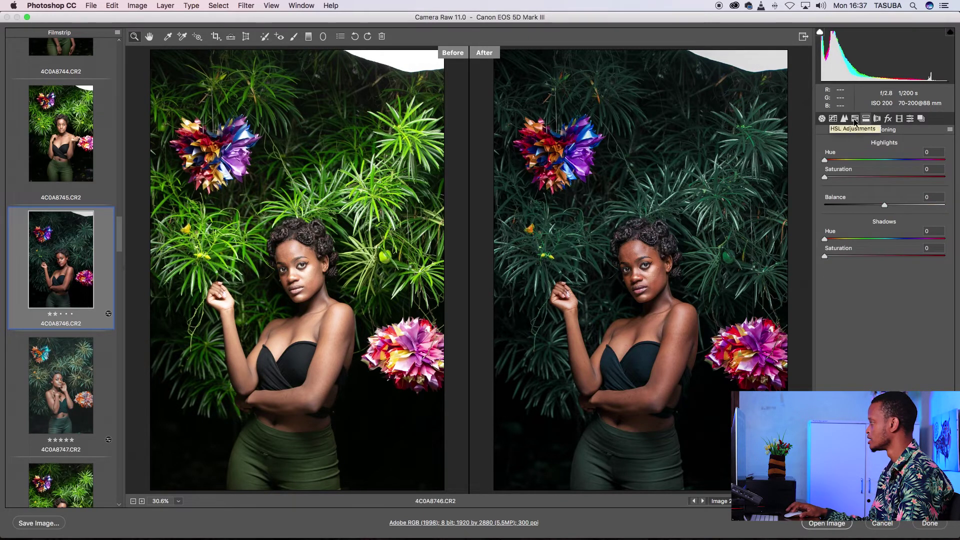
Move from HSL through Presets to the Calibration panel
{"action": "left_click", "coordinate": [855, 120]}
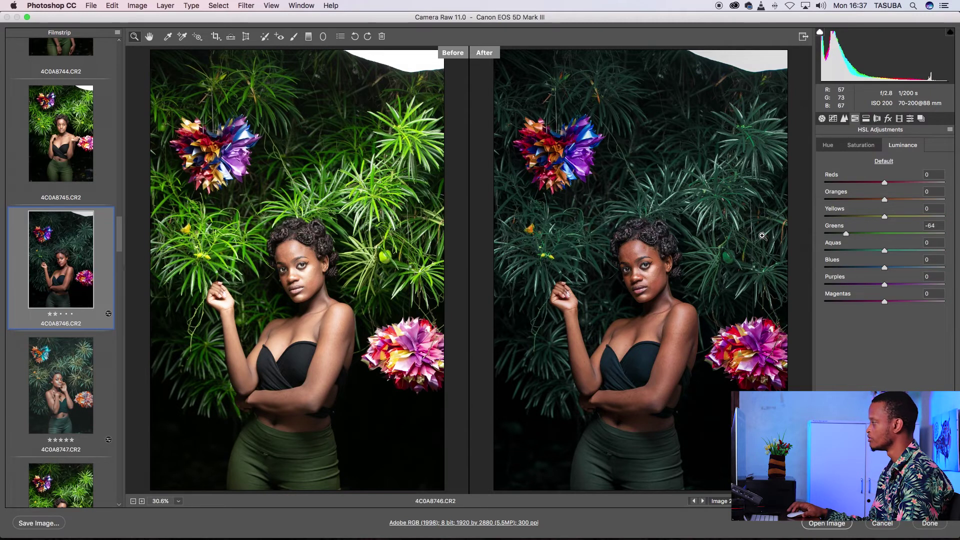
{"action": "left_click", "coordinate": [911, 119]}
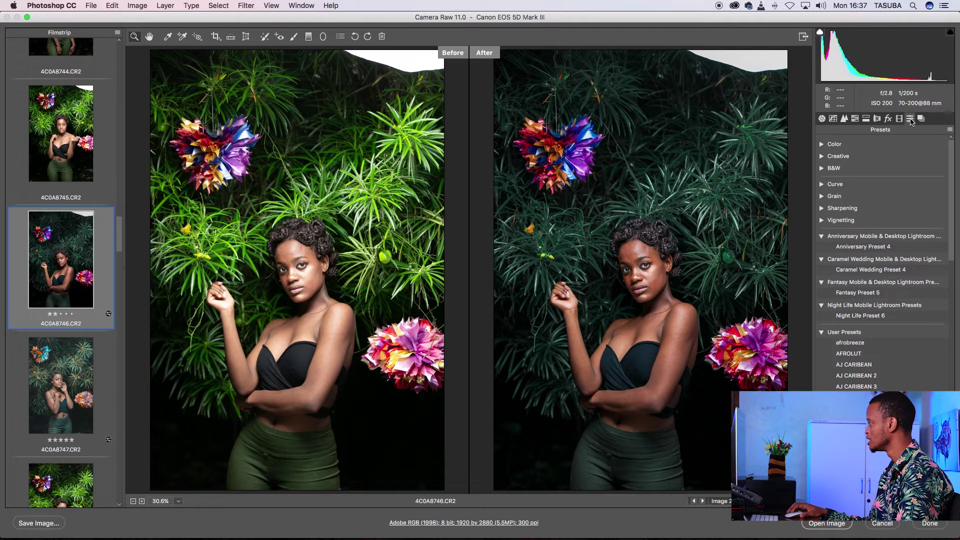
{"action": "left_click", "coordinate": [902, 119]}
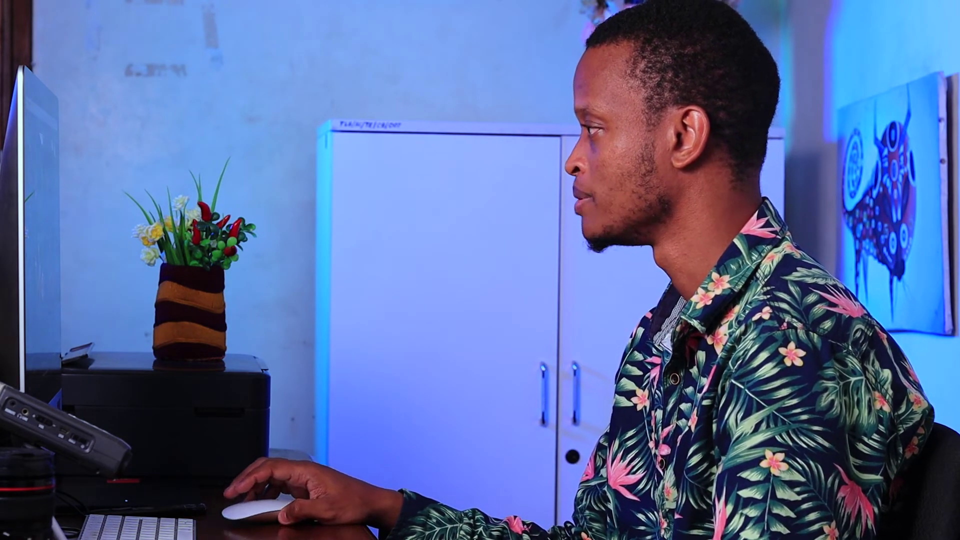
Scroll the filmstrip and add shot 4C0A8753 to the selection
{"action": "scroll", "coordinate": [60, 176], "scroll_direction": "down", "scroll_amount": 3}
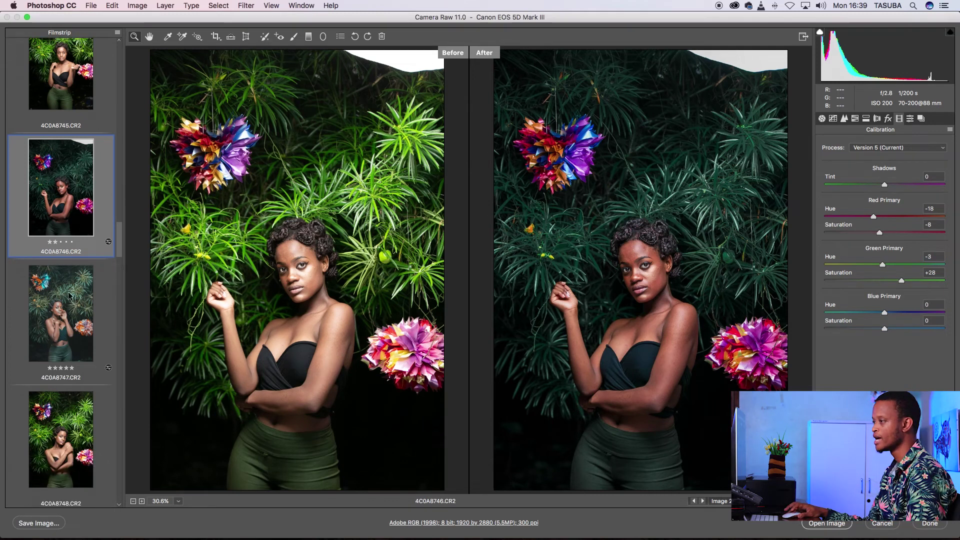
{"action": "scroll", "coordinate": [65, 270], "scroll_direction": "down", "scroll_amount": 3}
{"action": "scroll", "coordinate": [66, 280], "scroll_direction": "down", "scroll_amount": 3}
{"action": "scroll", "coordinate": [66, 290], "scroll_direction": "down", "scroll_amount": 3}
{"action": "scroll", "coordinate": [68, 300], "scroll_direction": "down", "scroll_amount": 3}
{"action": "scroll", "coordinate": [67, 303], "scroll_direction": "down", "scroll_amount": 2}
{"action": "scroll", "coordinate": [67, 303], "scroll_direction": "down", "scroll_amount": 2}
{"action": "scroll", "coordinate": [67, 302], "scroll_direction": "down", "scroll_amount": 2}
{"action": "scroll", "coordinate": [67, 302], "scroll_direction": "down", "scroll_amount": 2}
{"action": "scroll", "coordinate": [67, 300], "scroll_direction": "down", "scroll_amount": 2}
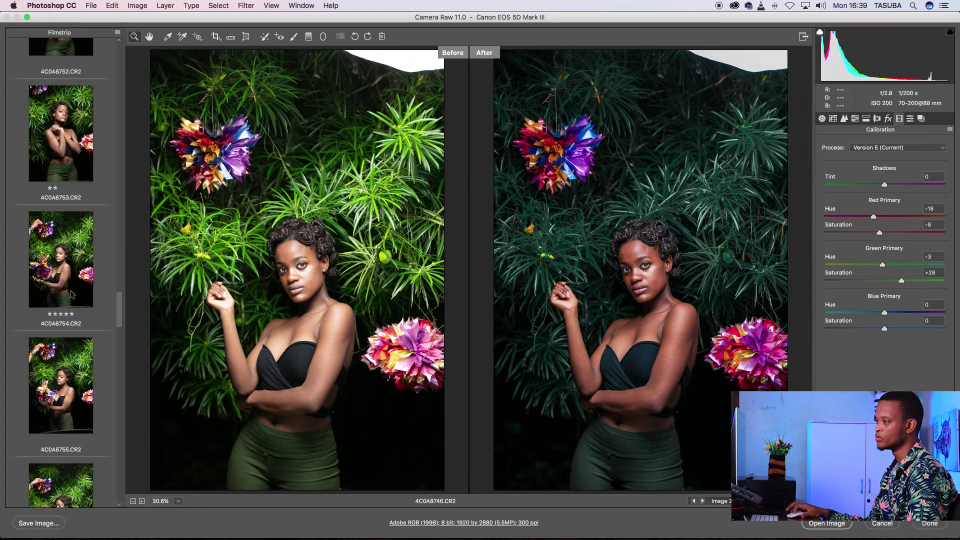
{"action": "left_click", "coordinate": [58, 142], "text": "super"}
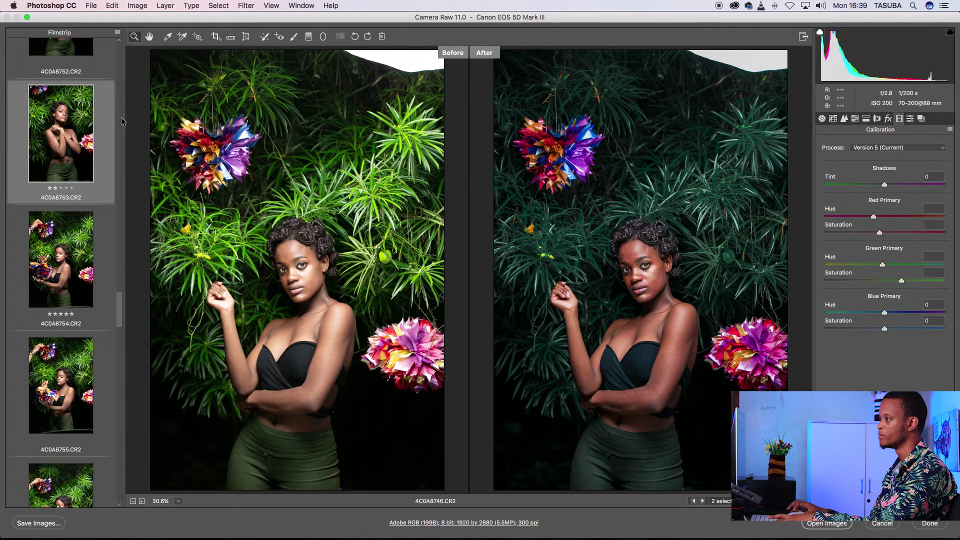
Add shot 4C0A8758 to the selection and bring up Sync Settings
{"action": "scroll", "coordinate": [84, 290], "scroll_direction": "down", "scroll_amount": 3}
{"action": "scroll", "coordinate": [84, 290], "scroll_direction": "down", "scroll_amount": 2}
{"action": "scroll", "coordinate": [84, 290], "scroll_direction": "down", "scroll_amount": 2}
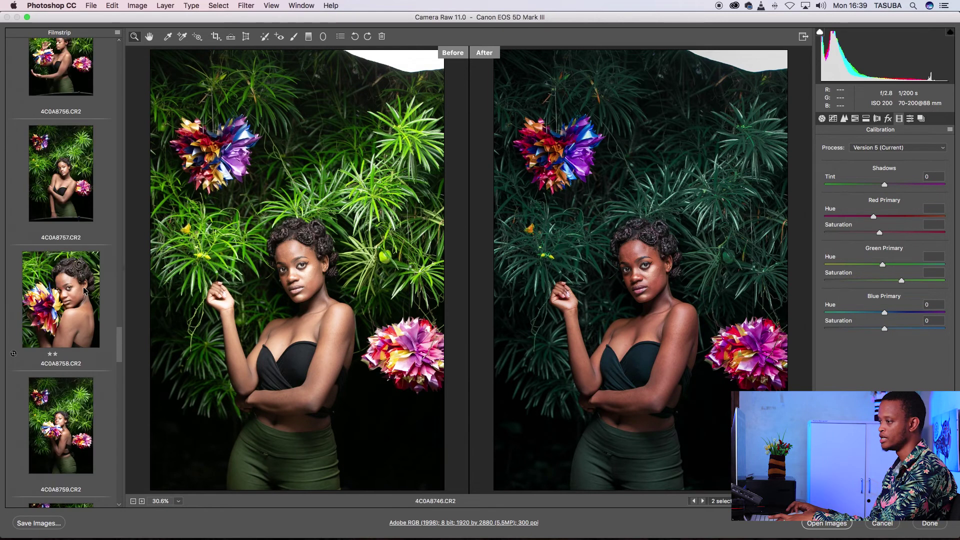
{"action": "left_click", "coordinate": [72, 300], "text": "super"}
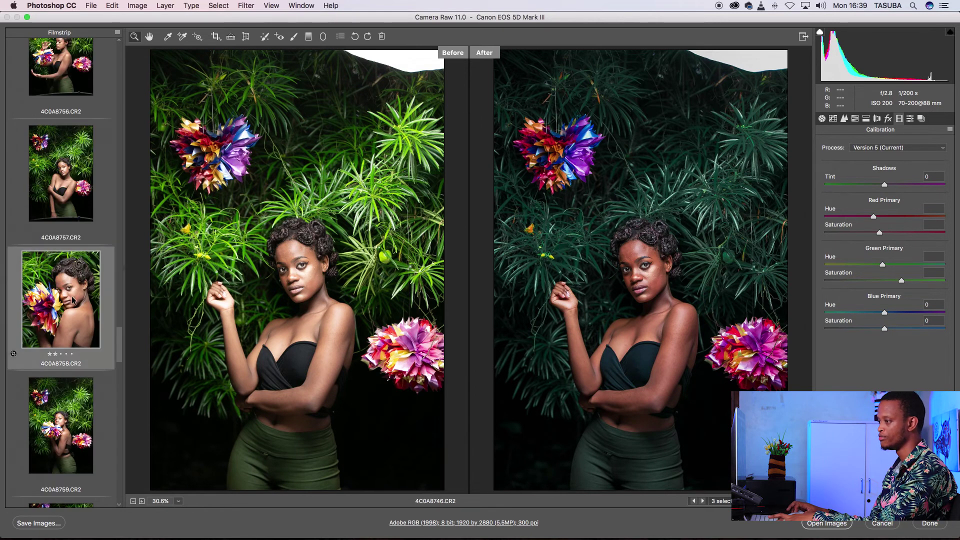
{"action": "left_click", "coordinate": [118, 35]}
{"action": "left_click", "coordinate": [145, 66]}
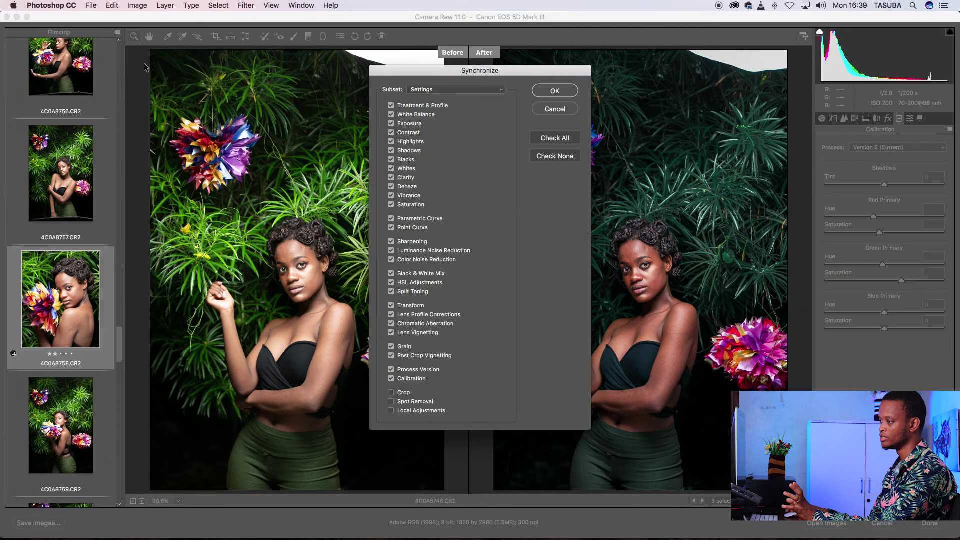
Confirm the sync so all selected shots get the teal grade
{"action": "key", "text": "Return"}
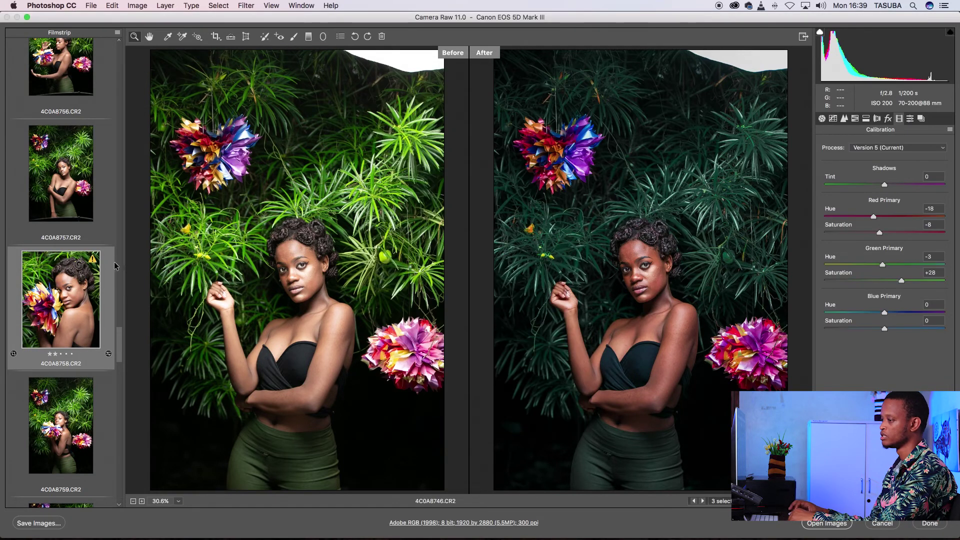
{"action": "scroll", "coordinate": [77, 297], "scroll_direction": "up", "scroll_amount": 5}
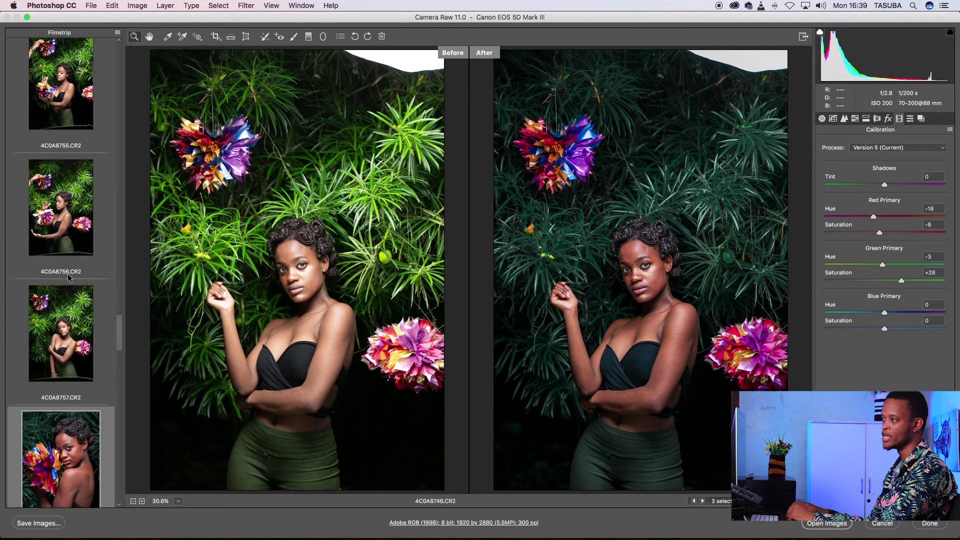
{"action": "scroll", "coordinate": [70, 285], "scroll_direction": "up", "scroll_amount": 5}
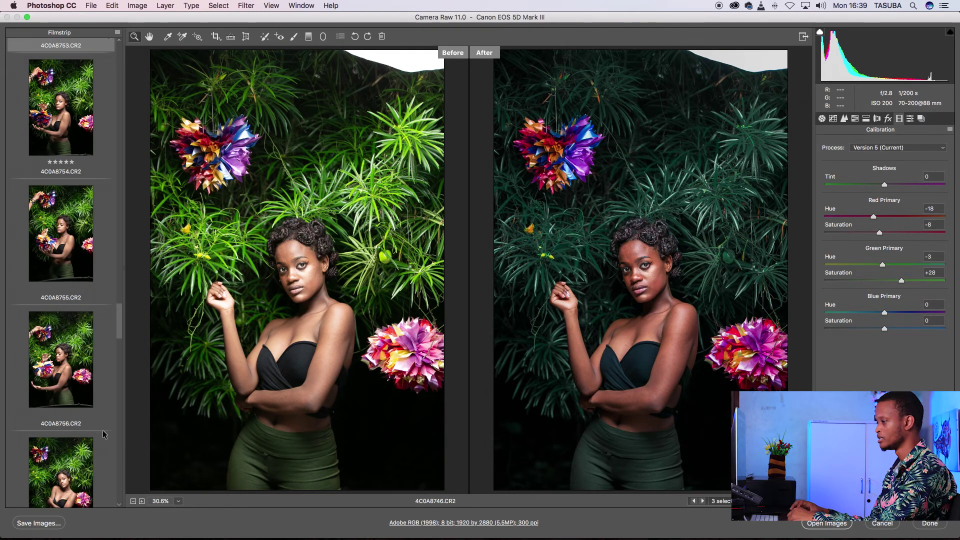
Open the three graded shots in Photoshop with Open Images
{"action": "left_click", "coordinate": [836, 525]}
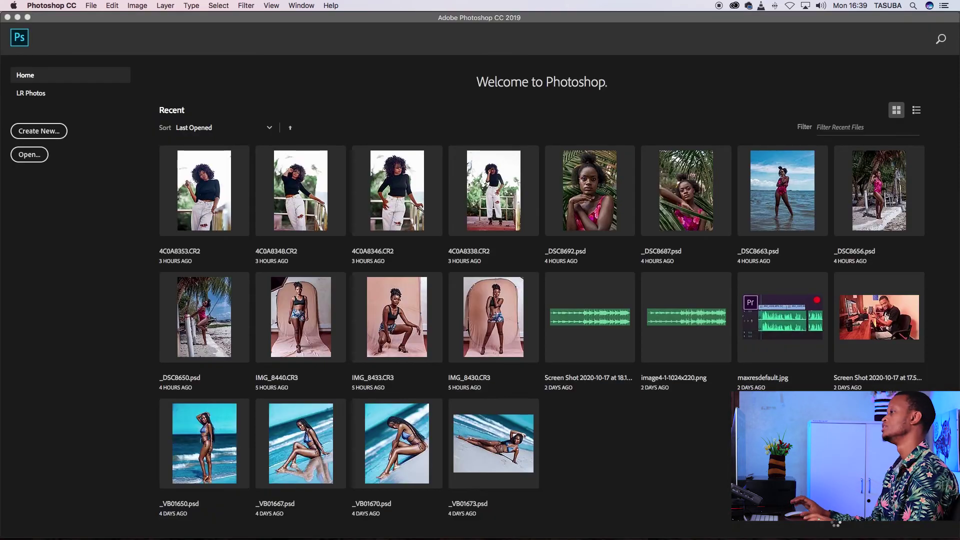